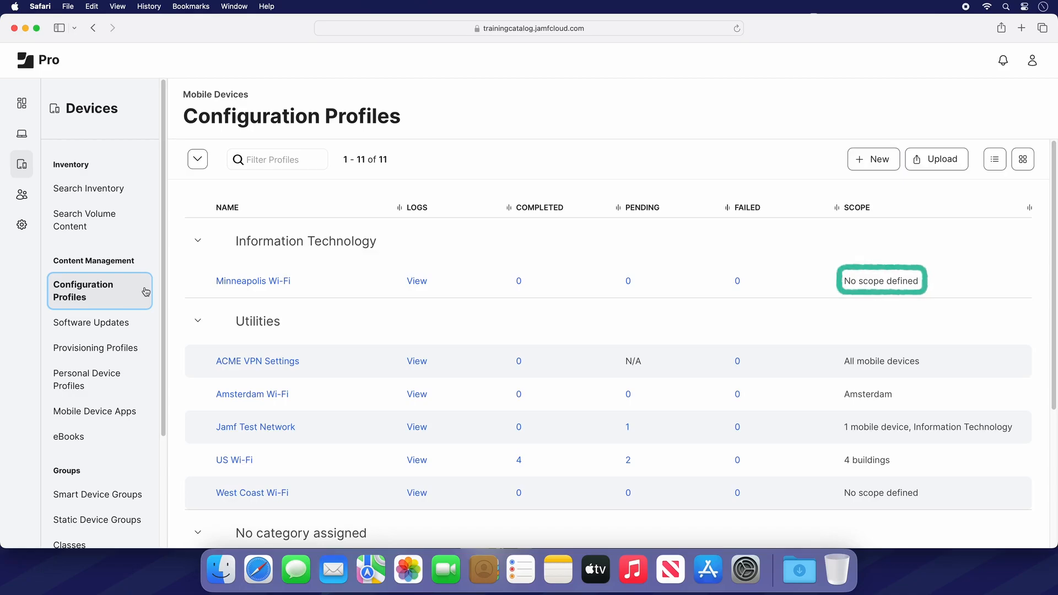
- Open the Minneapolis Wi-Fi configuration profile for editing and go to its scope
click(270, 283)
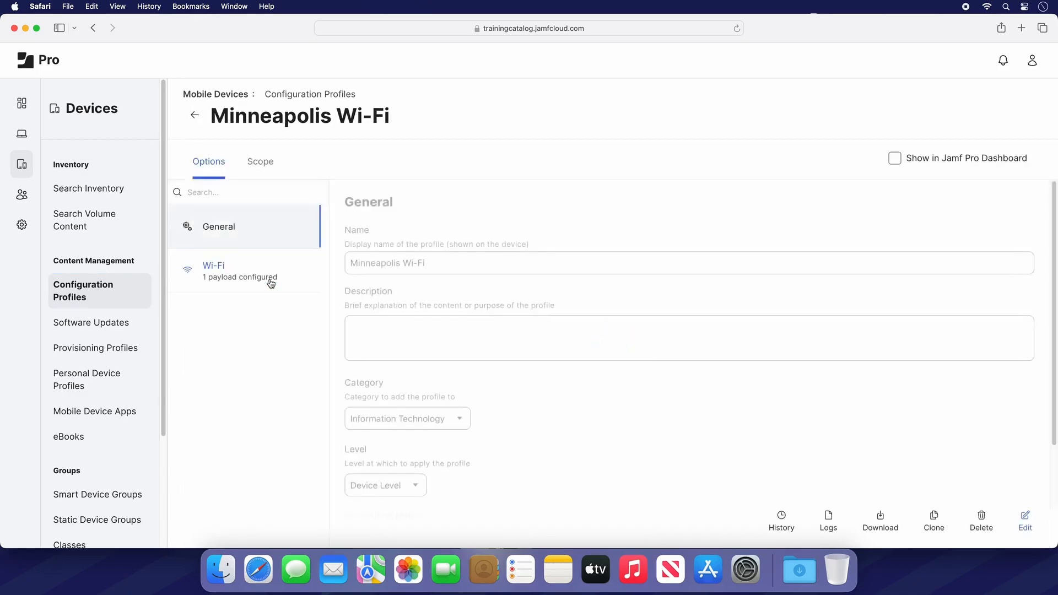
click(1016, 518)
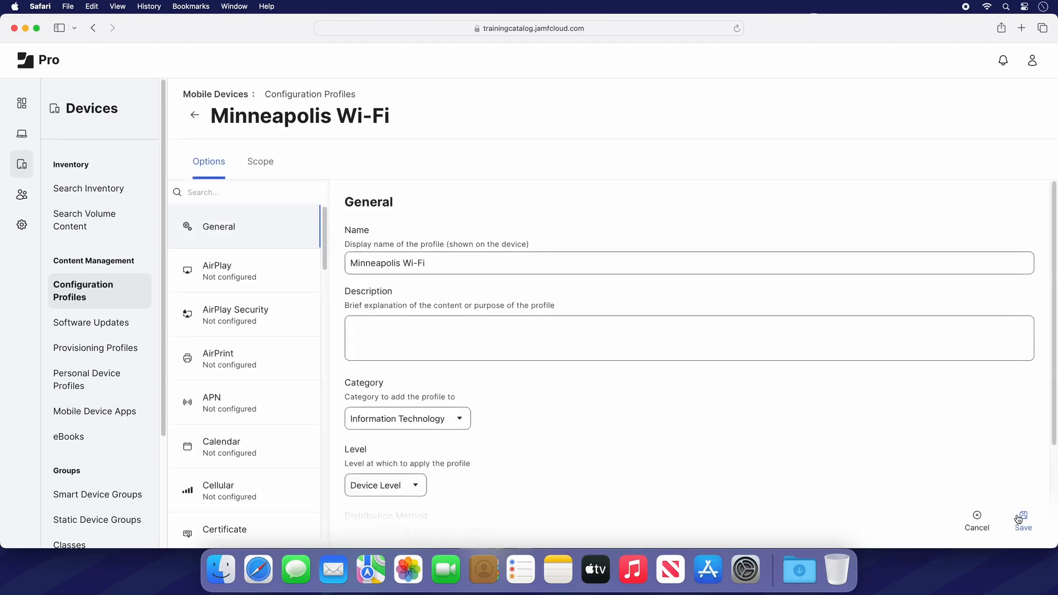
click(263, 172)
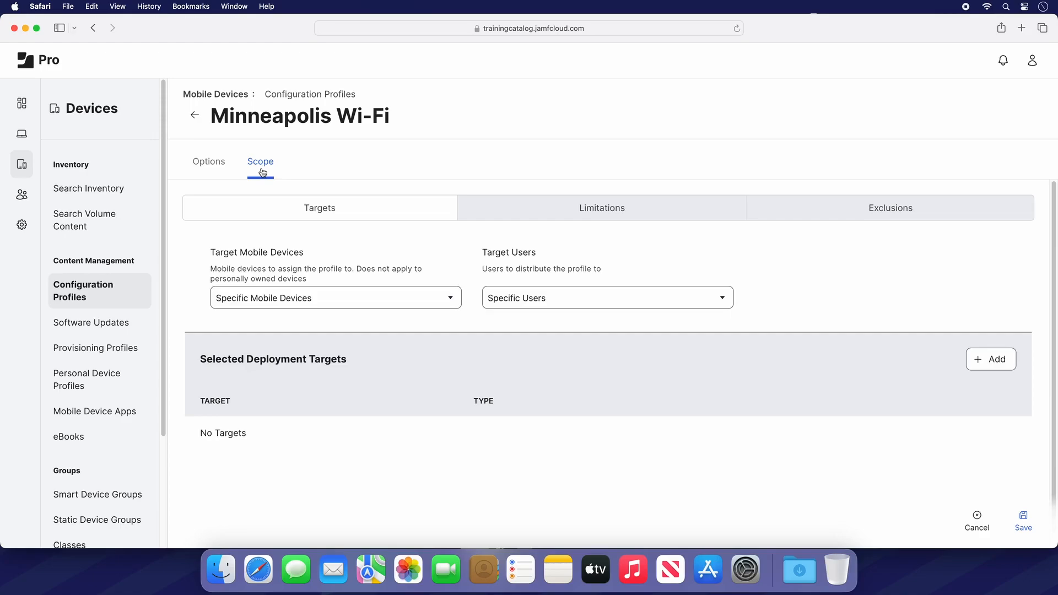
- Switch the target mobile devices to All Mobile Devices and back to Specific Mobile Devices
click(447, 302)
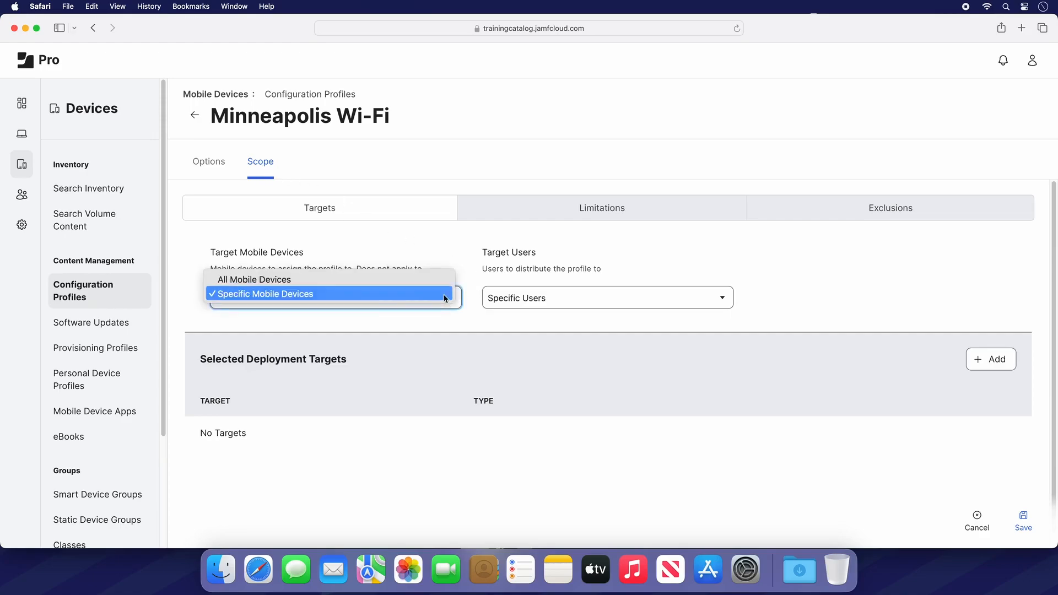
click(440, 280)
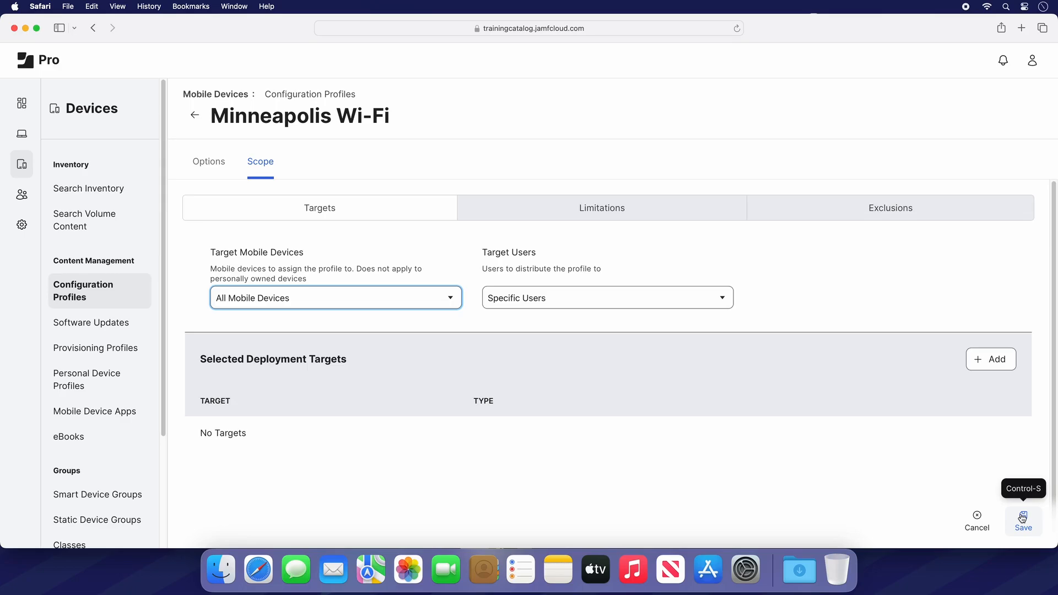
click(447, 303)
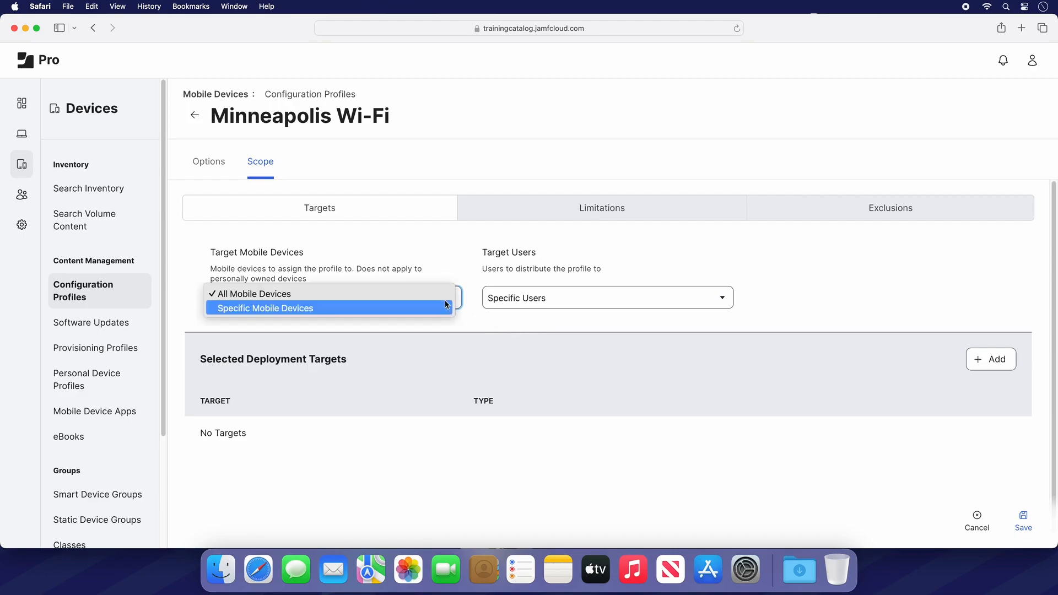
click(439, 308)
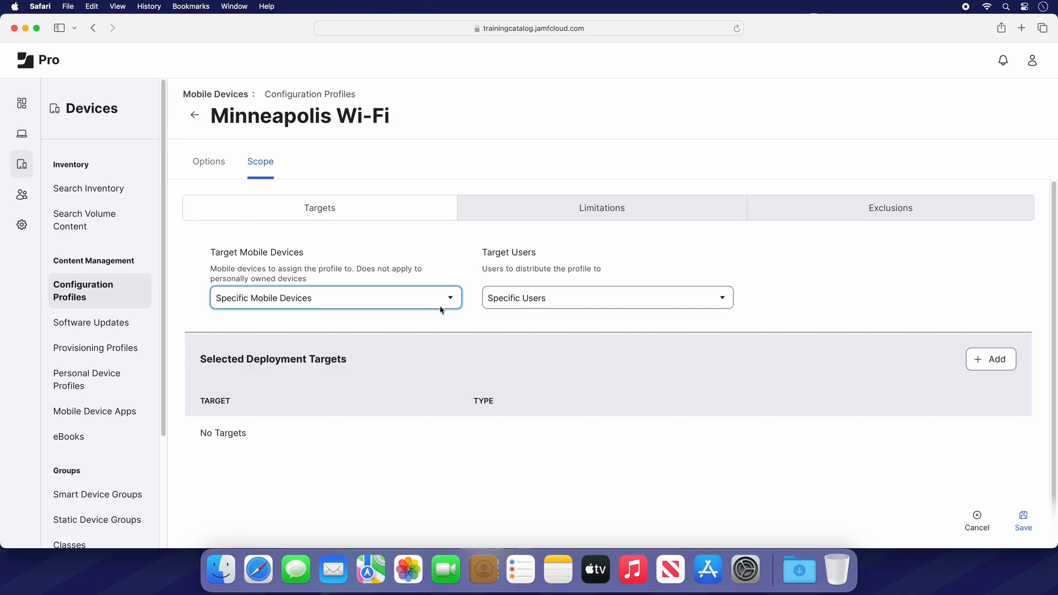
- Add the Minneapolis building as a deployment target and save the profile
click(991, 361)
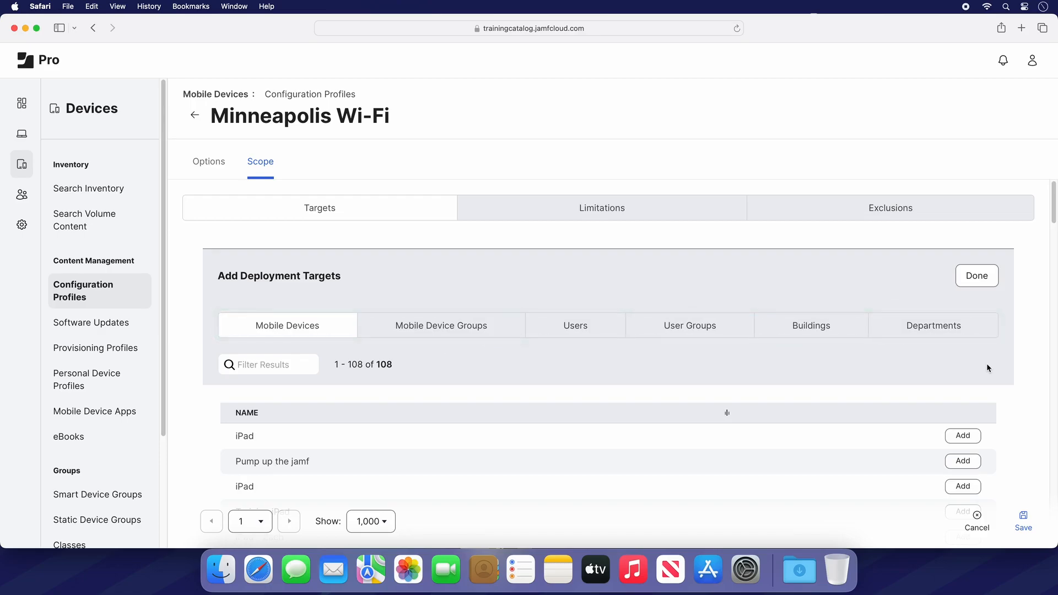
click(836, 337)
scroll(859, 471, down, 5)
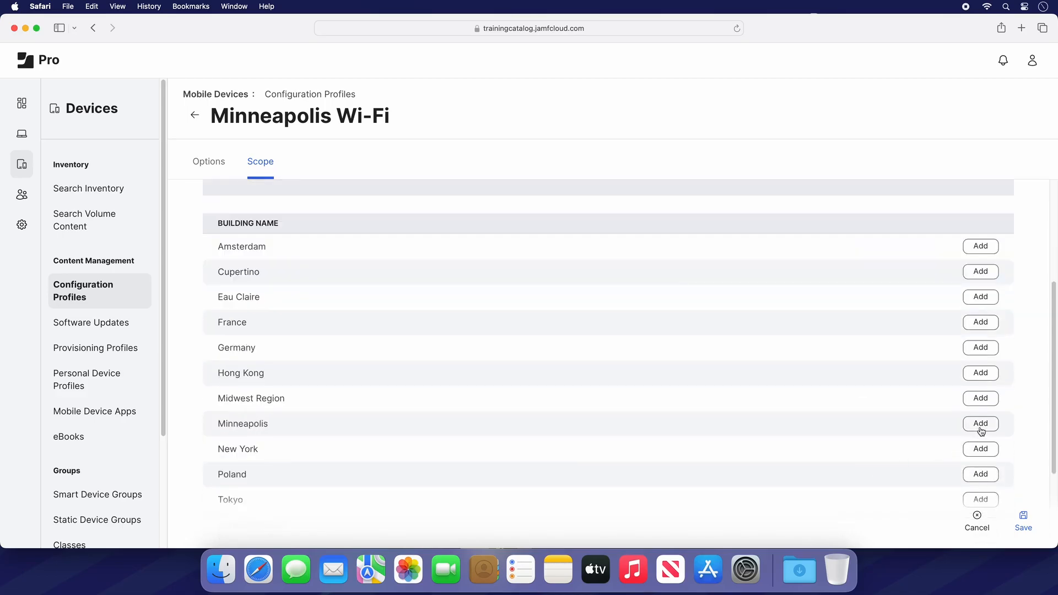
click(980, 429)
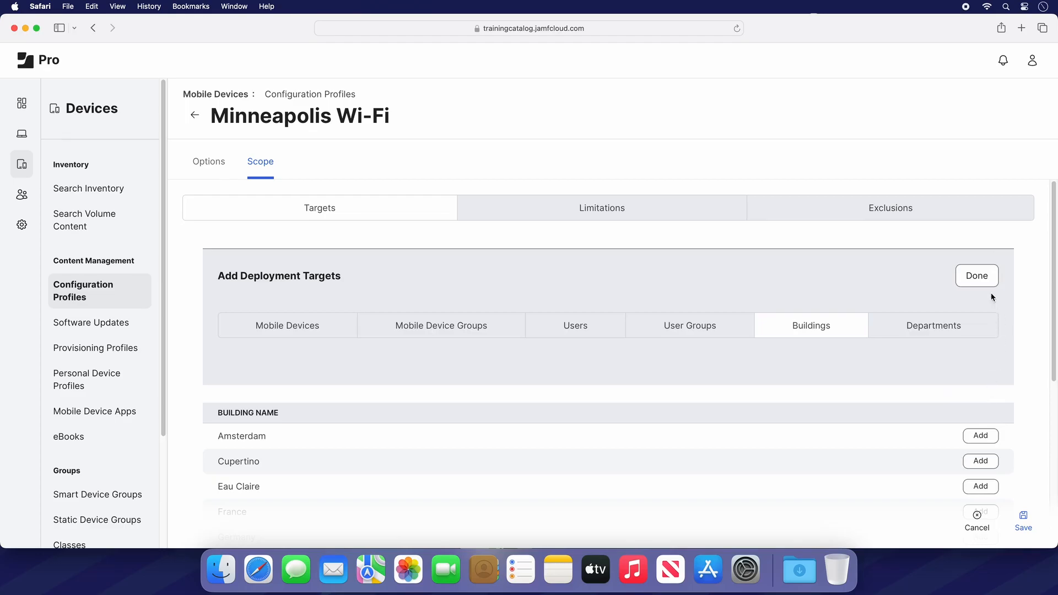
click(988, 284)
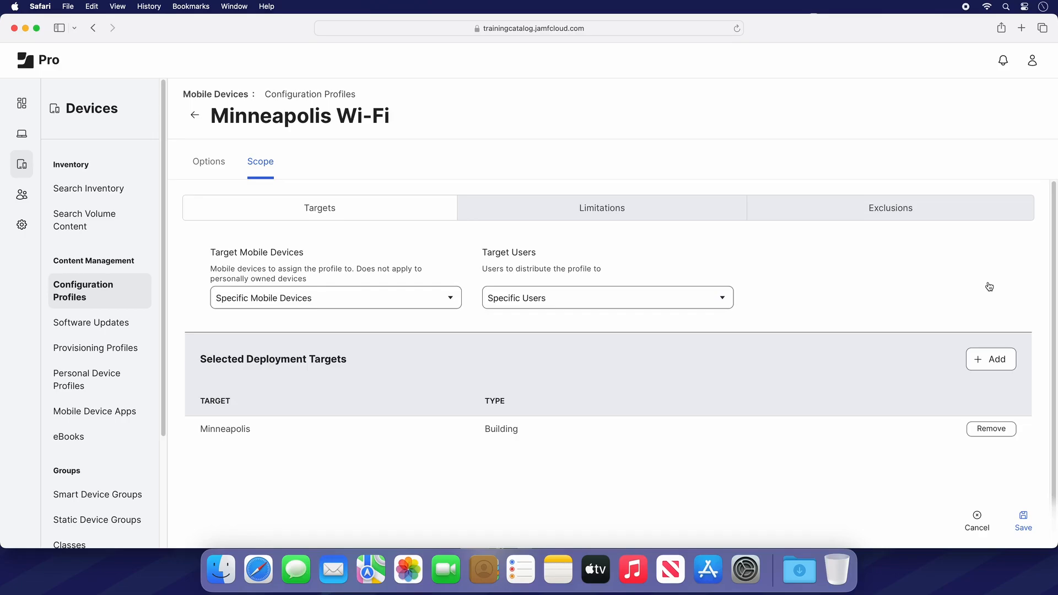
click(1026, 522)
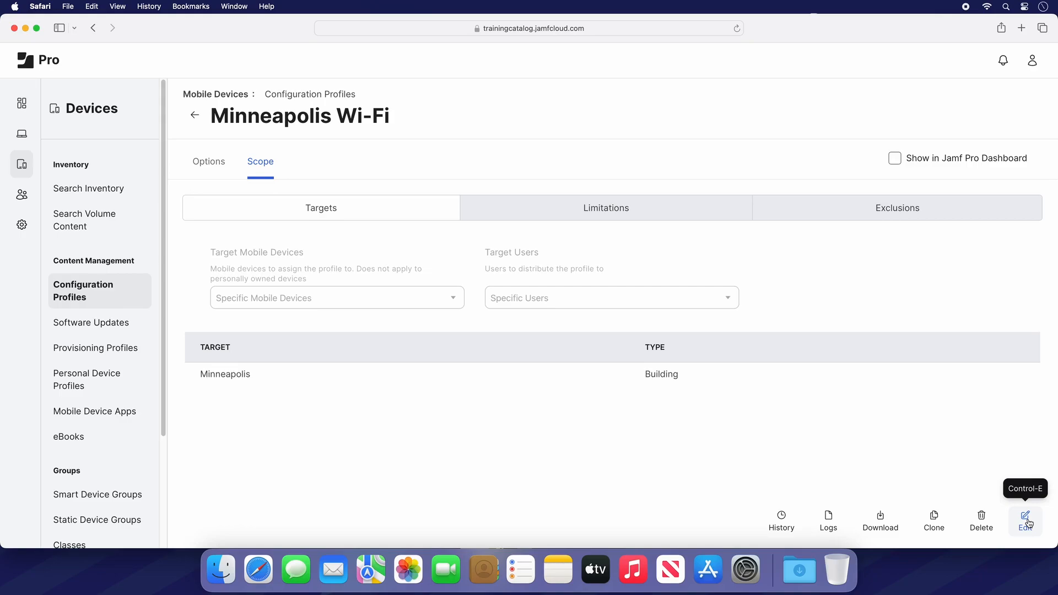
- Reopen the profile for editing and add the US Remote building as another deployment target
click(1027, 521)
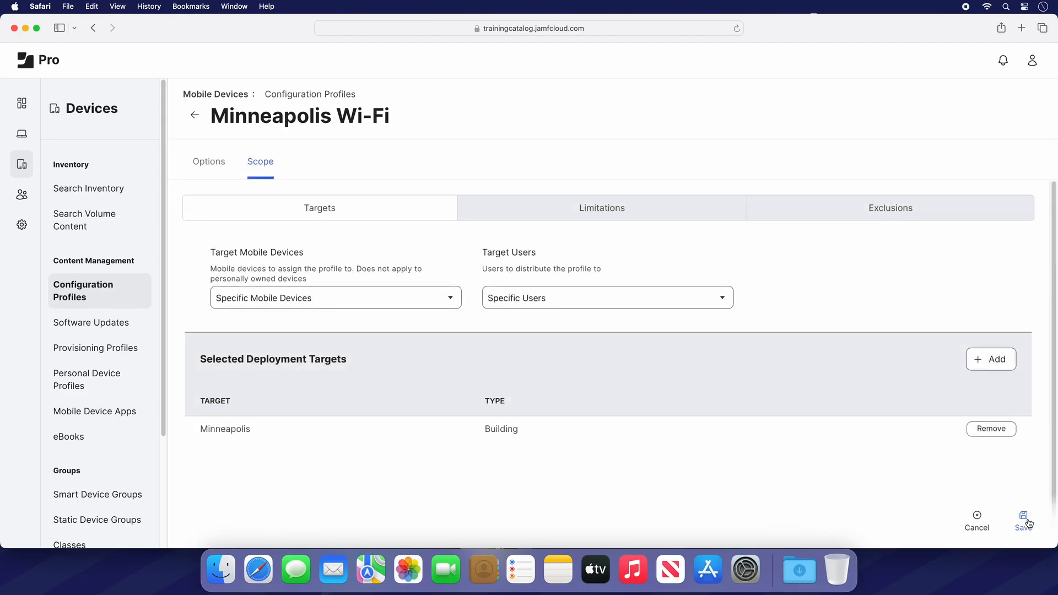
click(1006, 362)
scroll(889, 454, down, 5)
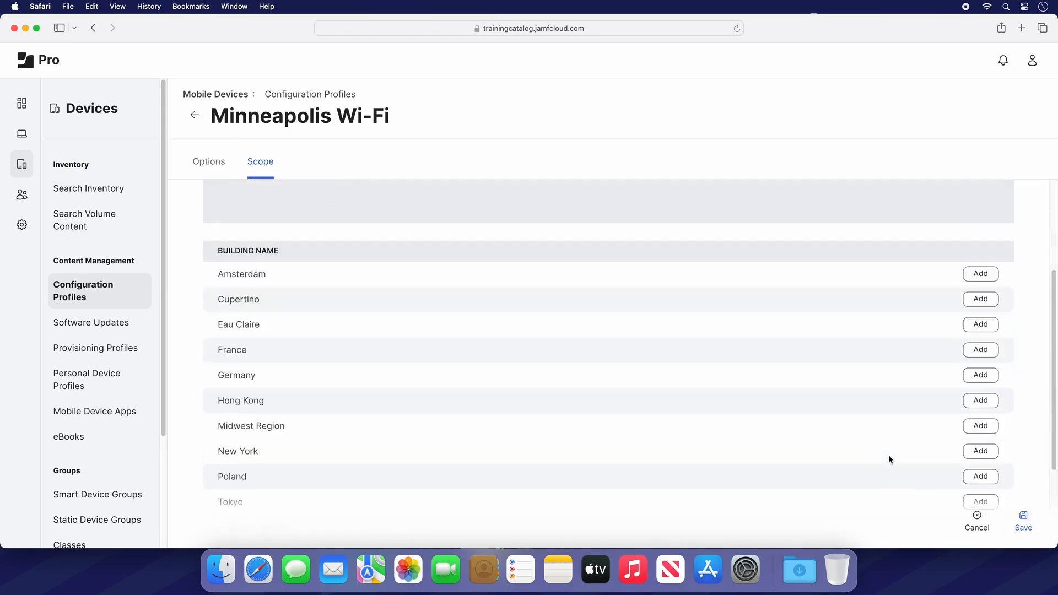
click(992, 475)
scroll(1025, 445, up, 3)
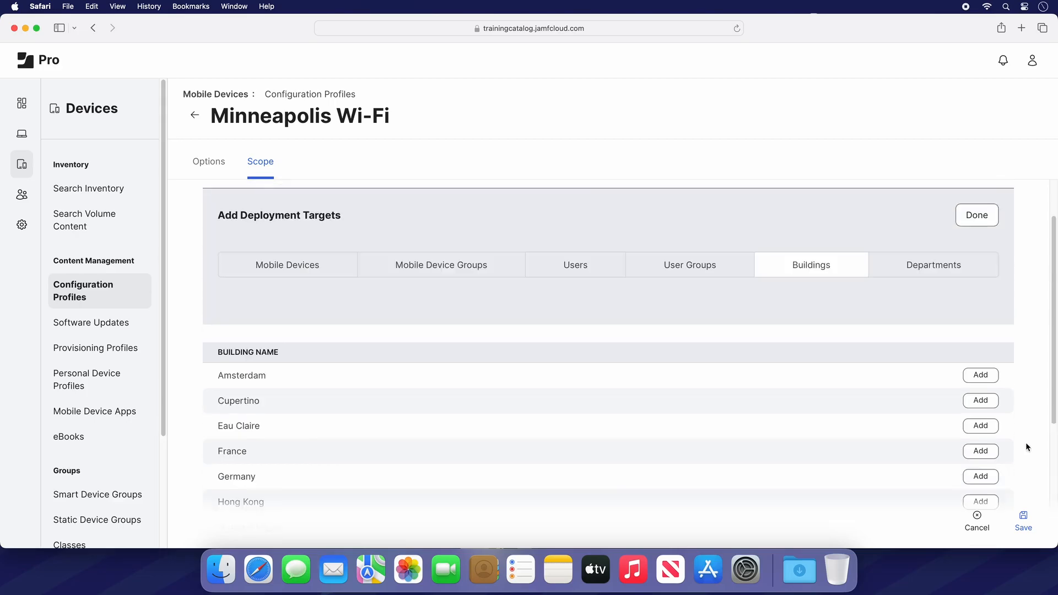
click(995, 214)
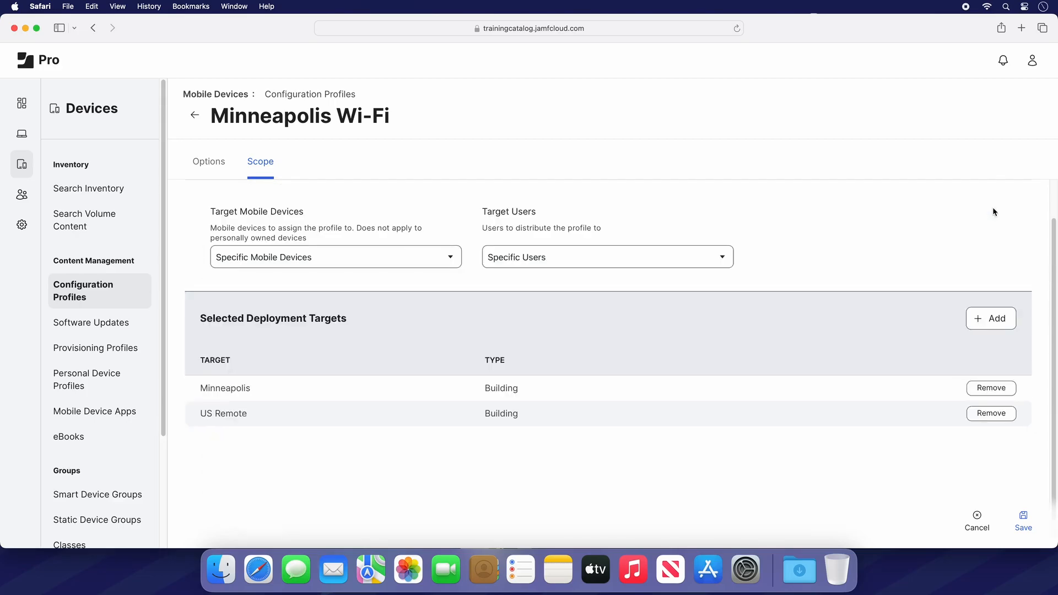
- Save the profile, choosing to distribute to newly assigned devices only
click(1029, 518)
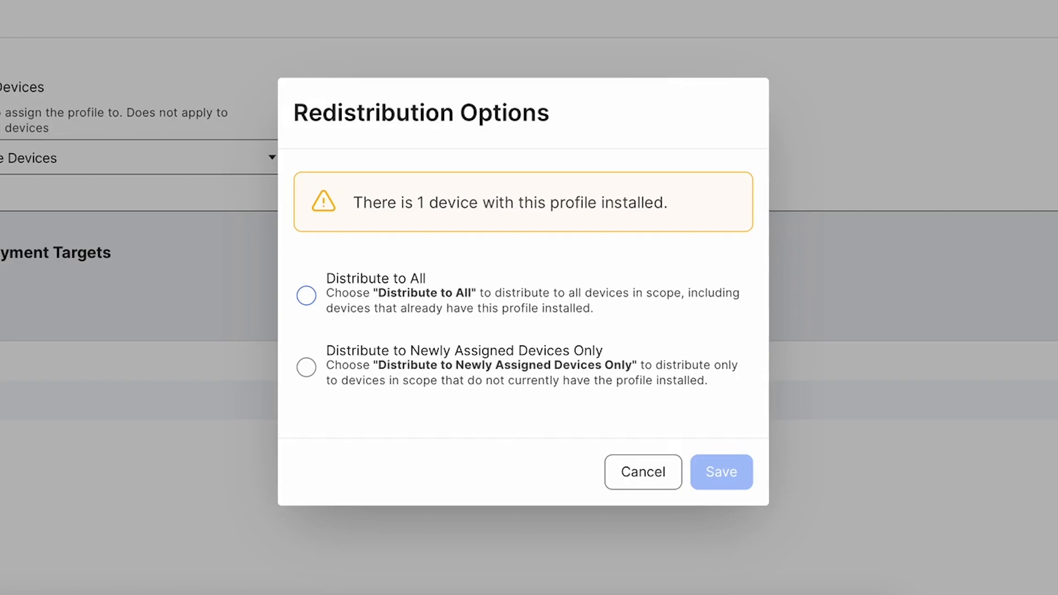
click(308, 370)
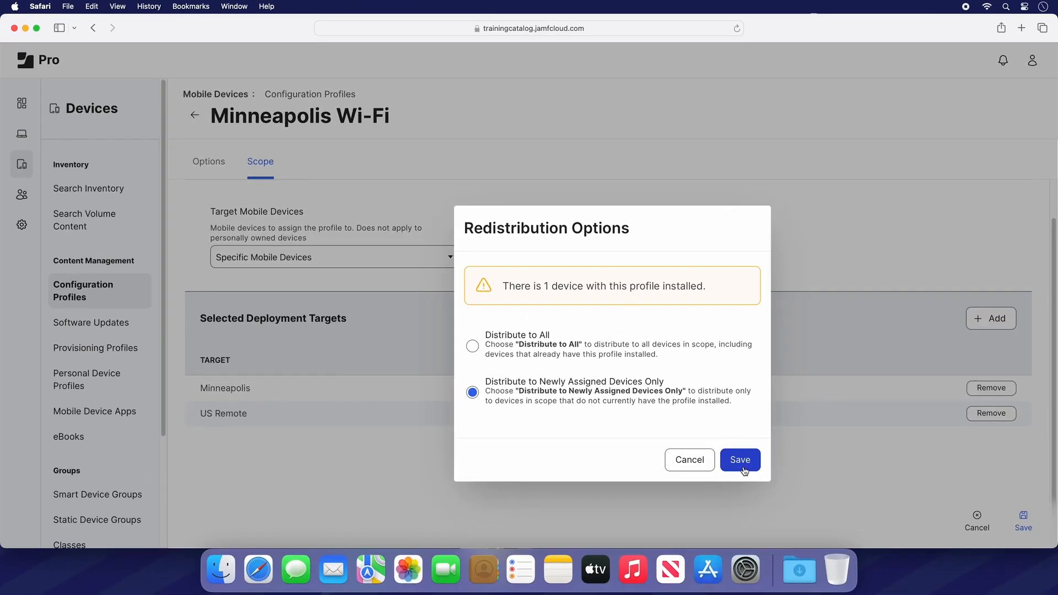
click(727, 486)
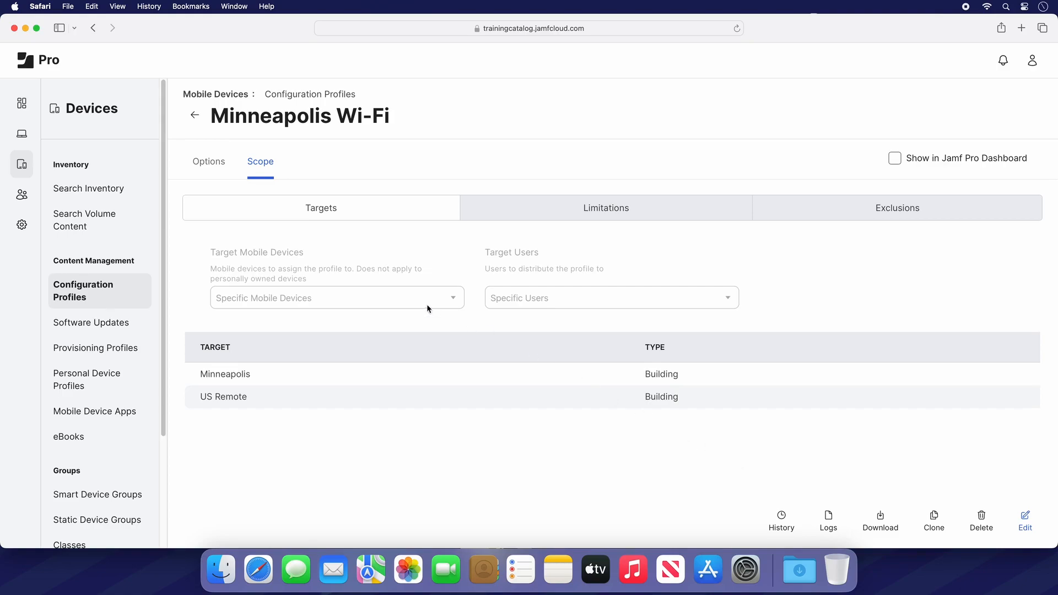
- Open the Xcode App Store app under computer Mac Apps for editing and go to its scope
click(23, 138)
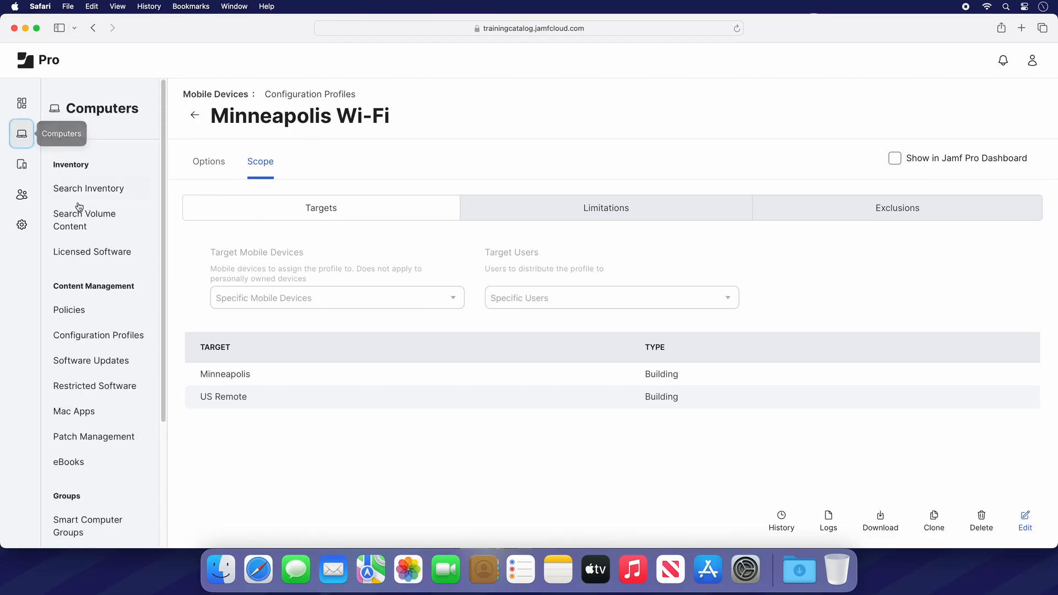
click(110, 424)
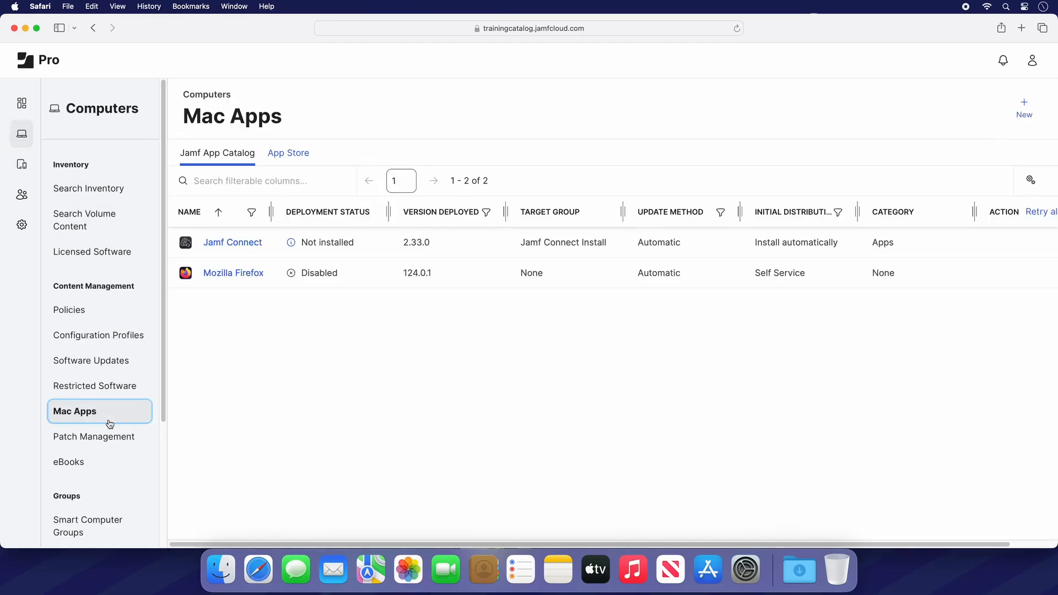
click(301, 159)
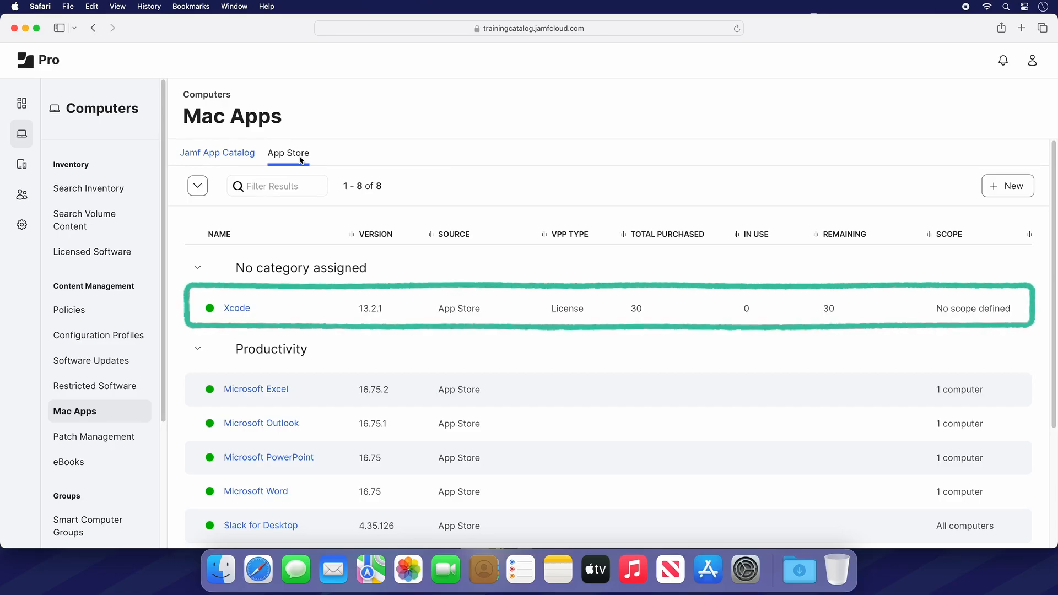
click(240, 315)
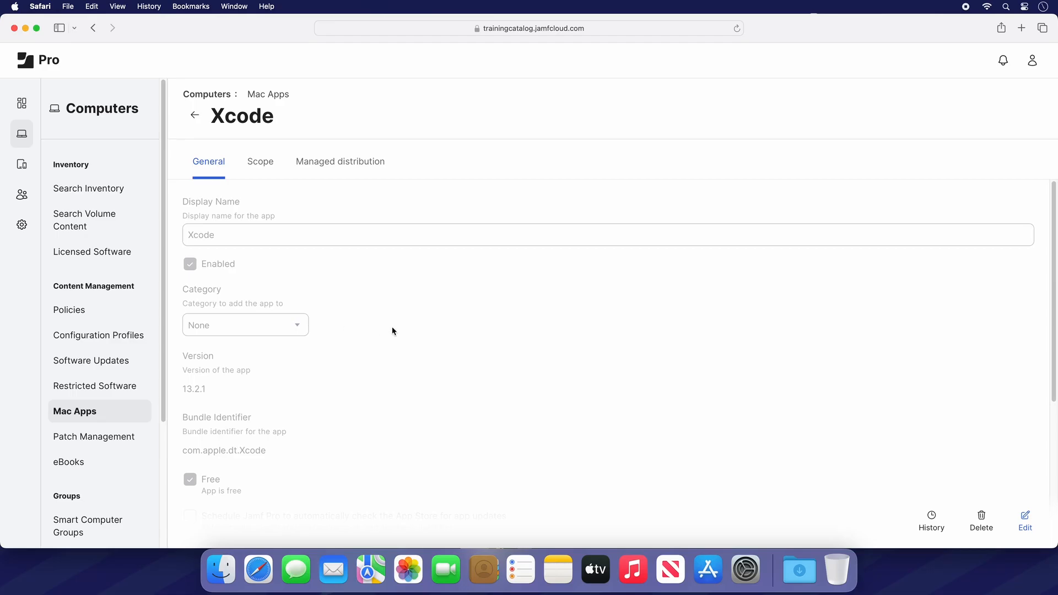
click(1025, 522)
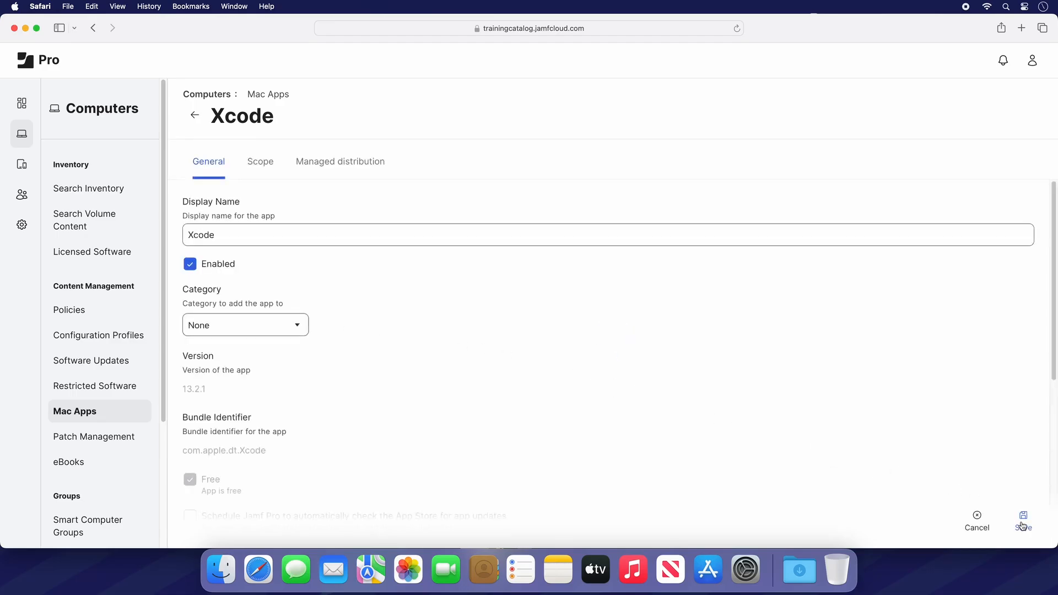
click(261, 163)
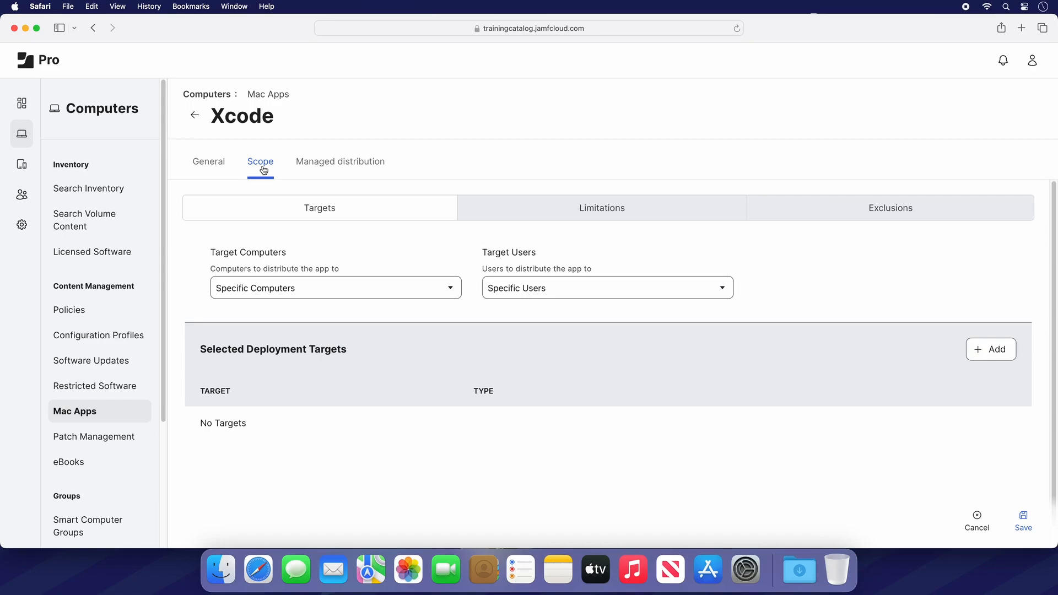
- Set the target computers to Specific Computers and add the Development department as a deployment target
click(439, 296)
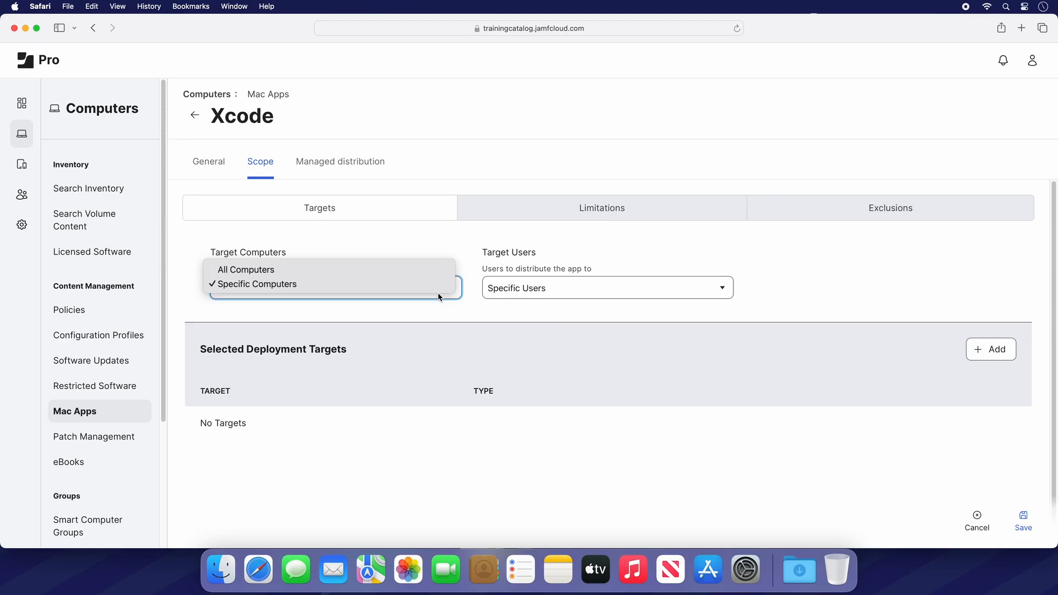
click(438, 287)
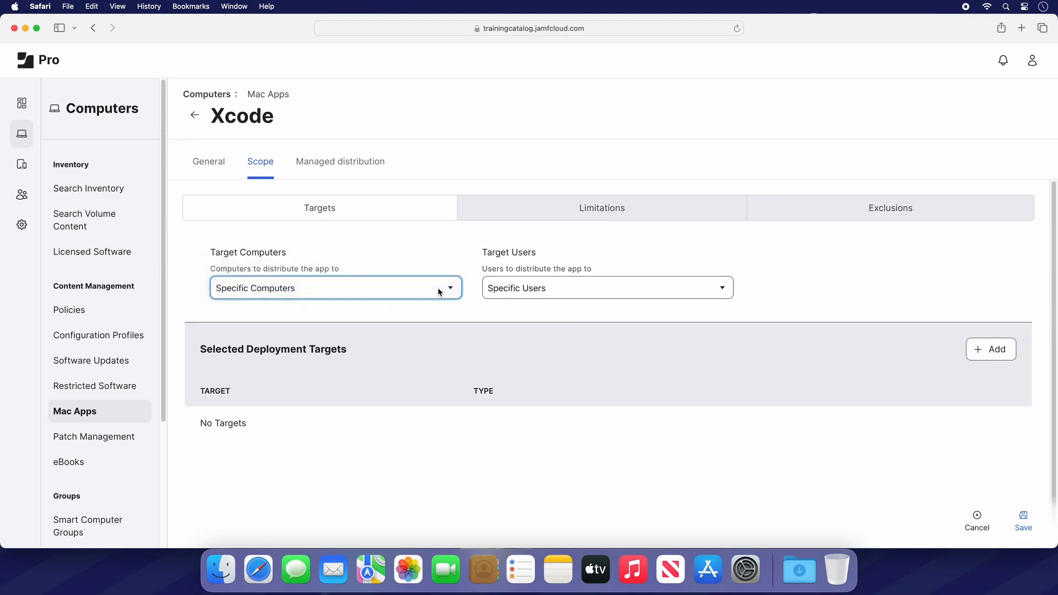
click(1001, 358)
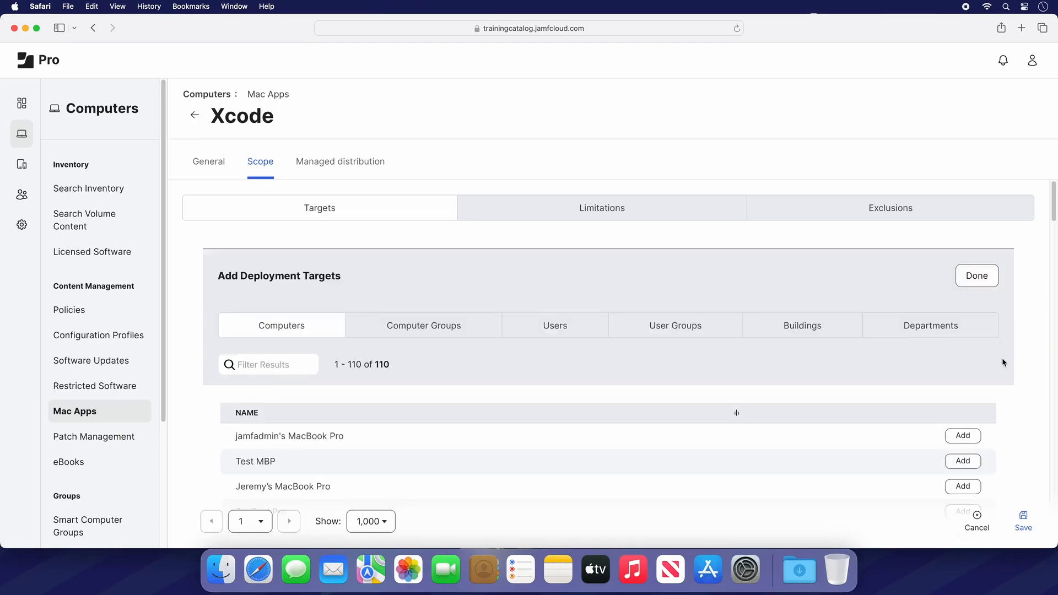
click(981, 334)
scroll(946, 407, down, 1)
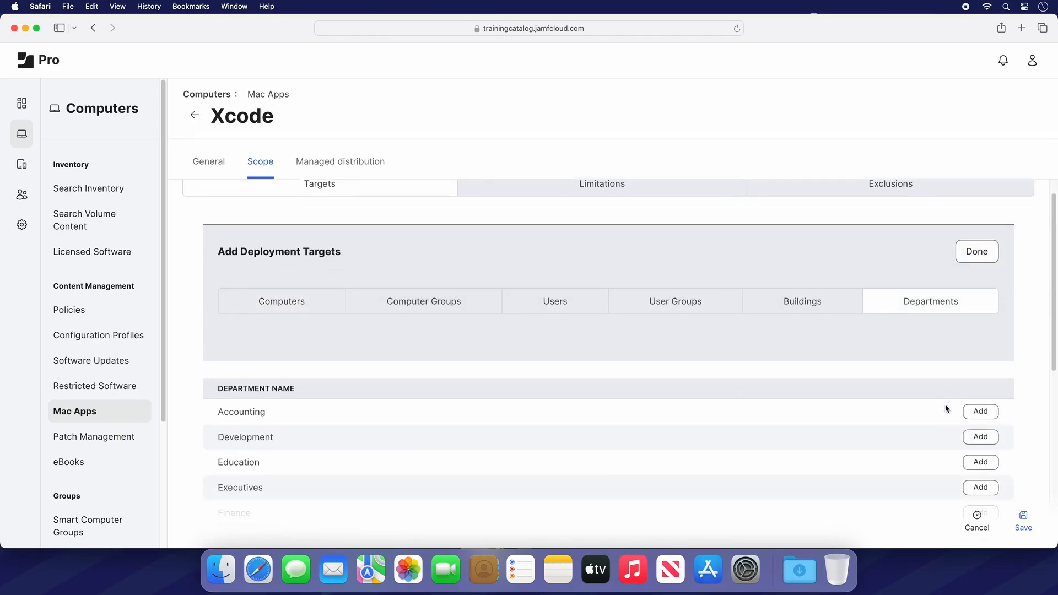
click(997, 439)
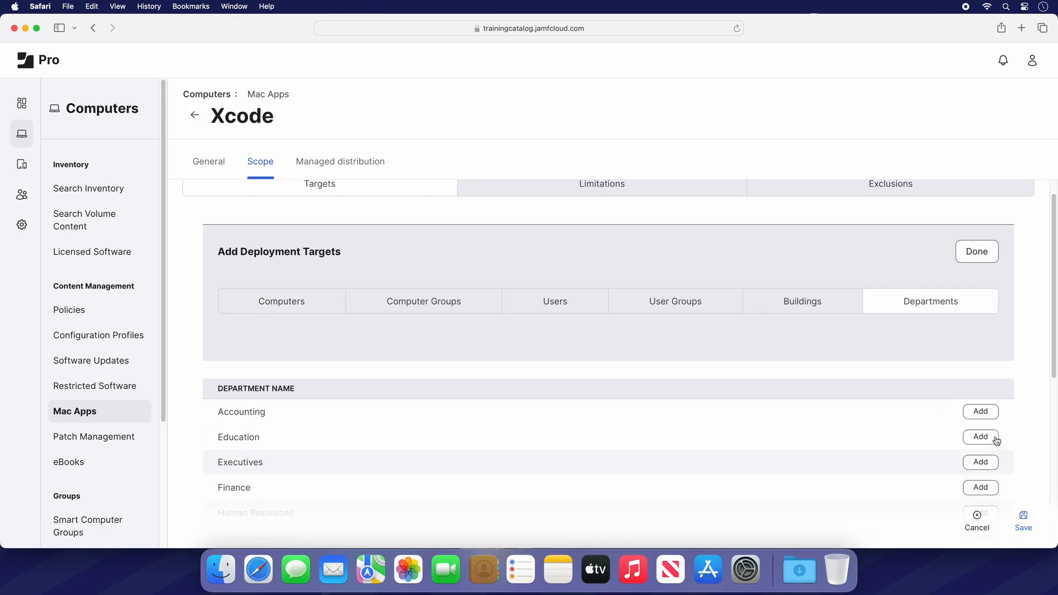
click(993, 250)
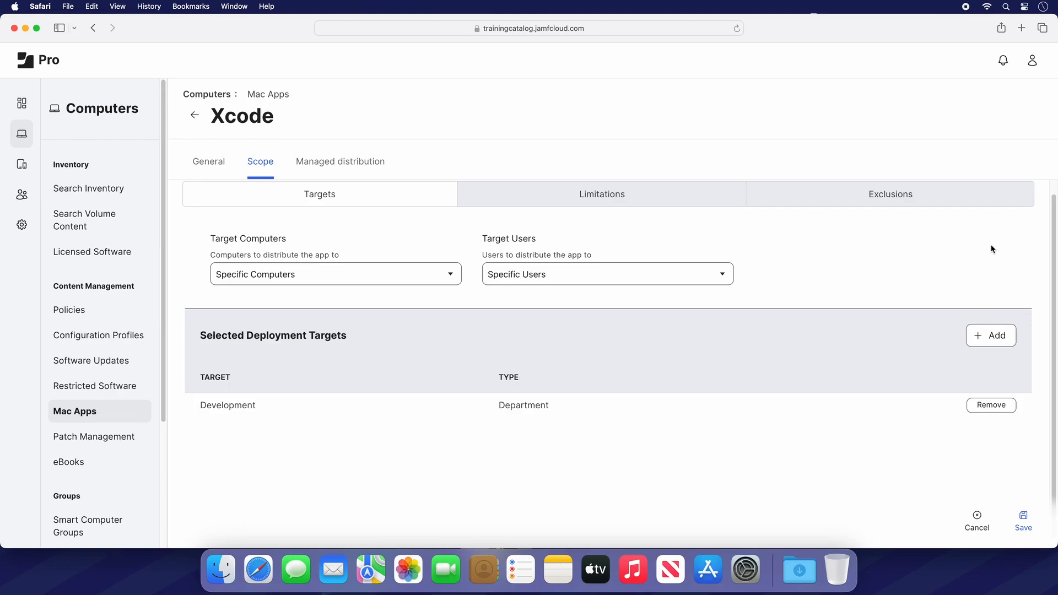
- Add the Managers and Test Devices computer groups as exclusions in the Xcode app's scope
click(846, 202)
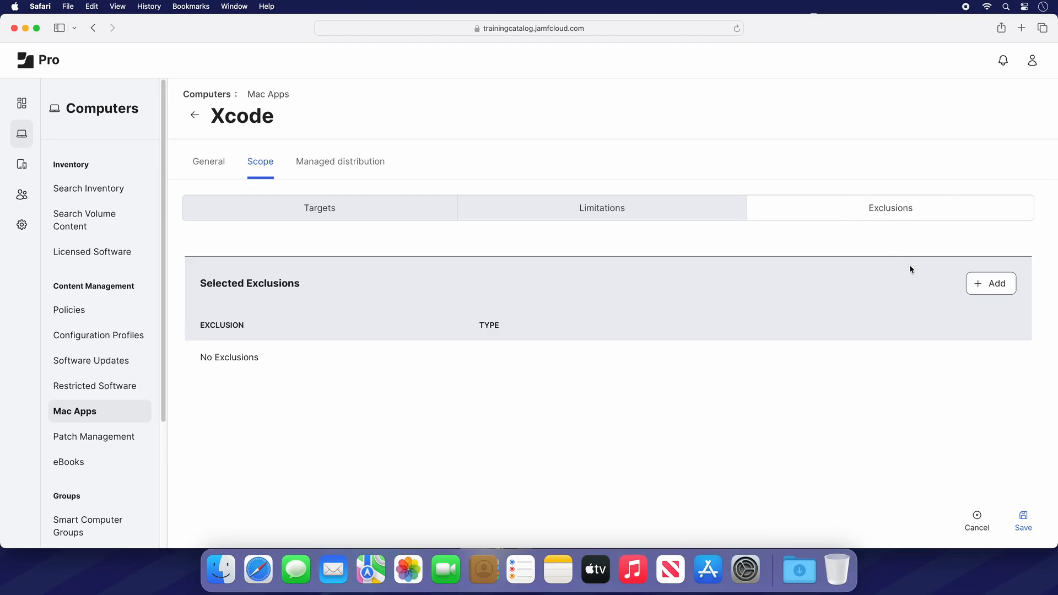
click(1011, 297)
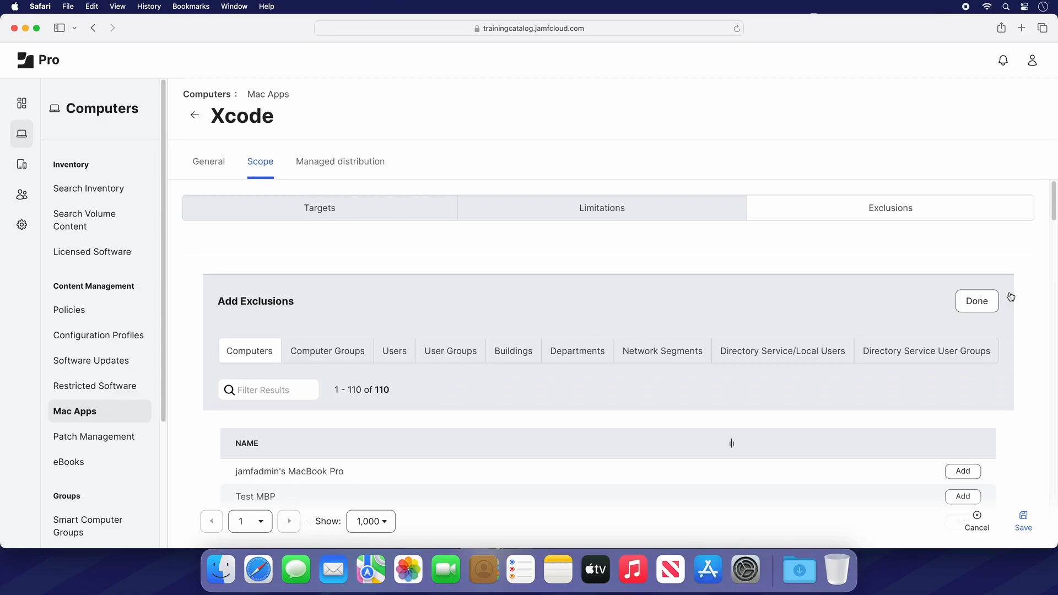
click(347, 353)
scroll(485, 419, down, 5)
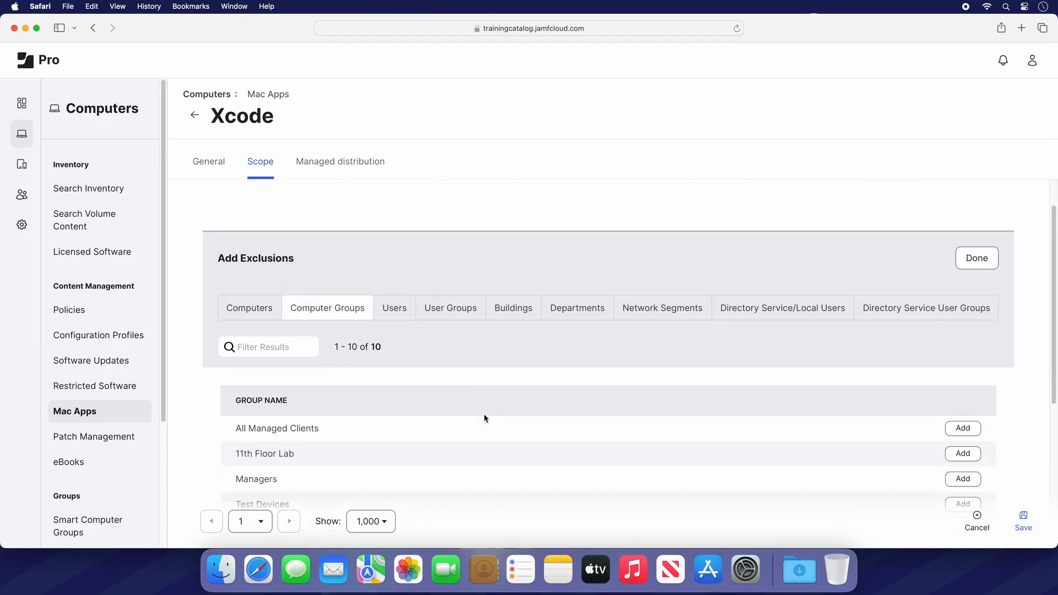
click(969, 405)
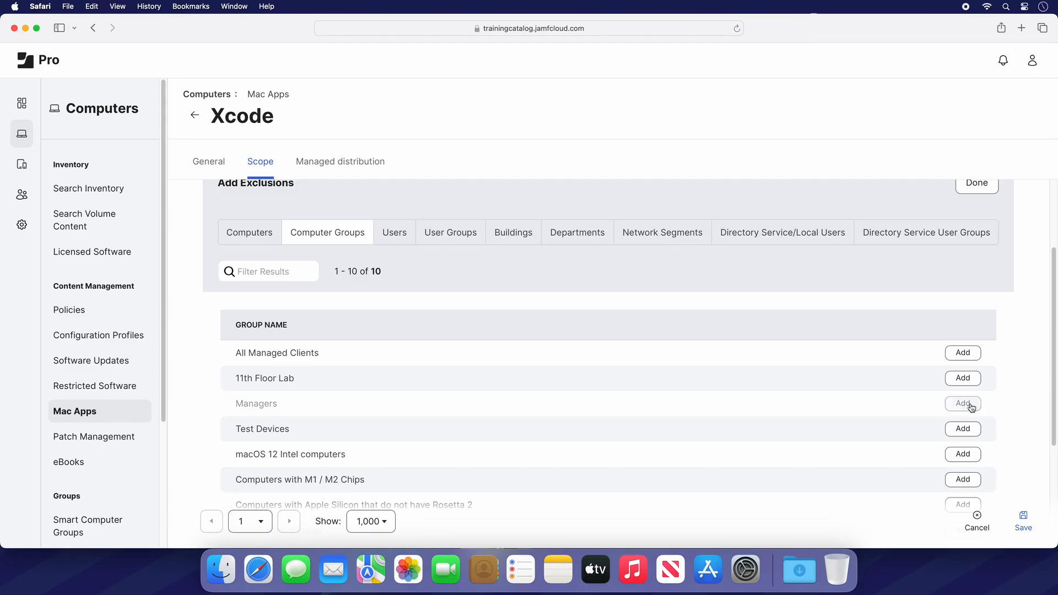
click(971, 406)
scroll(968, 407, up, 5)
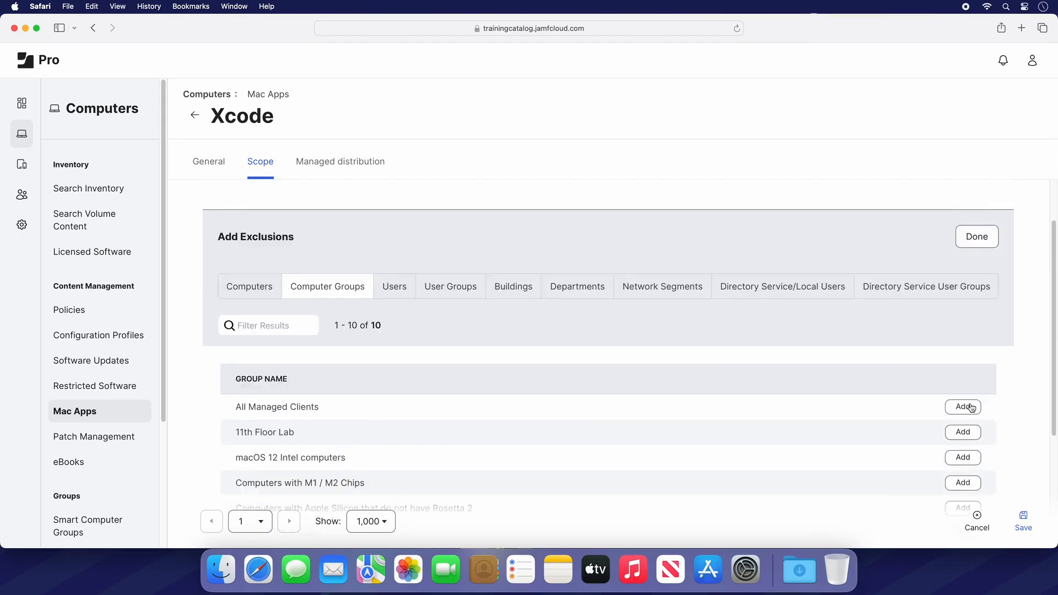
click(978, 302)
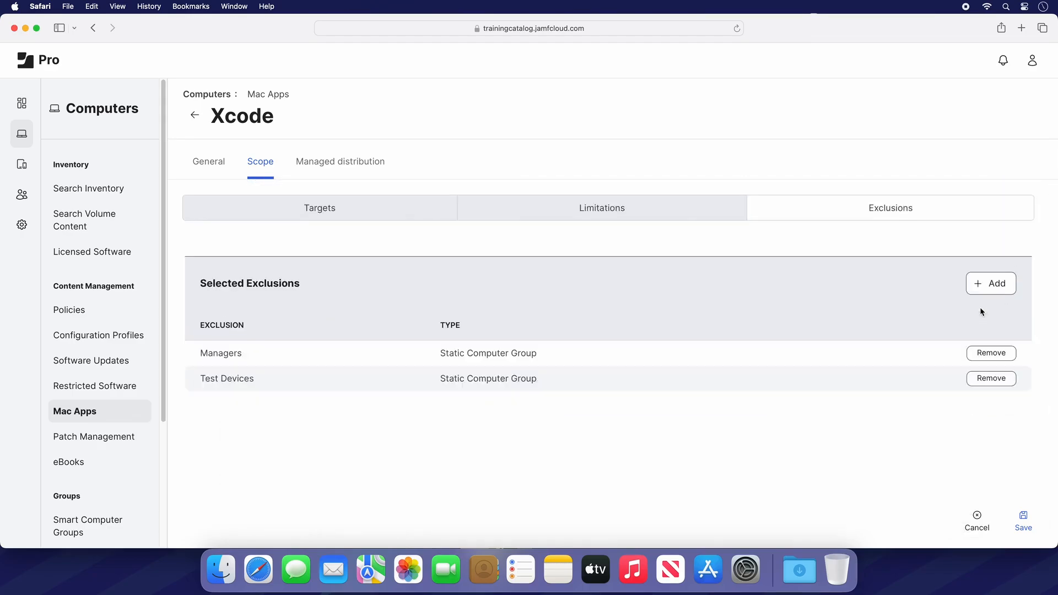
- Review the app's scope targets and exclusions, then save the Xcode app
click(411, 218)
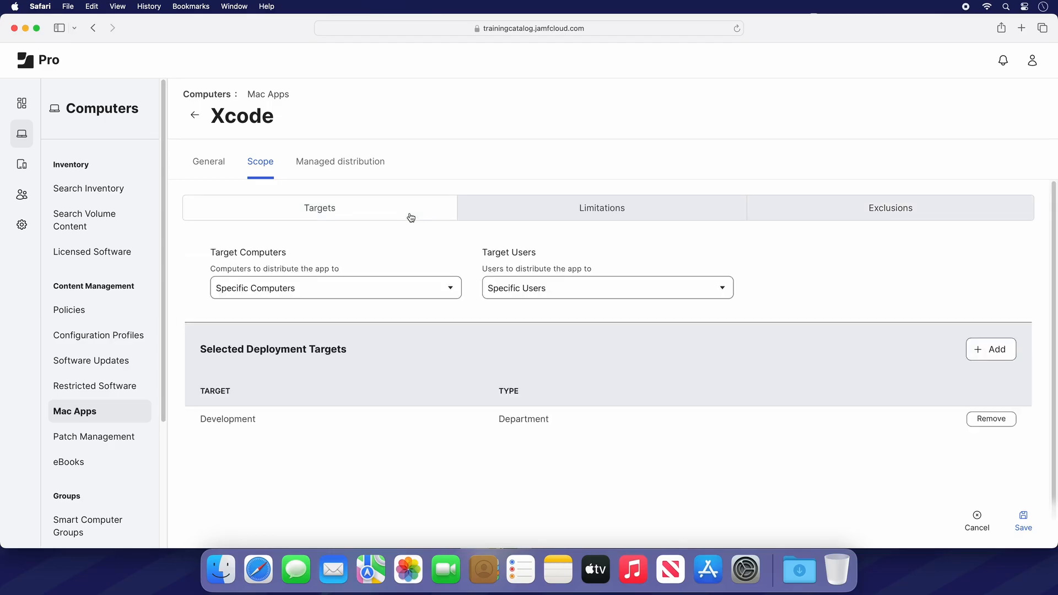
click(800, 223)
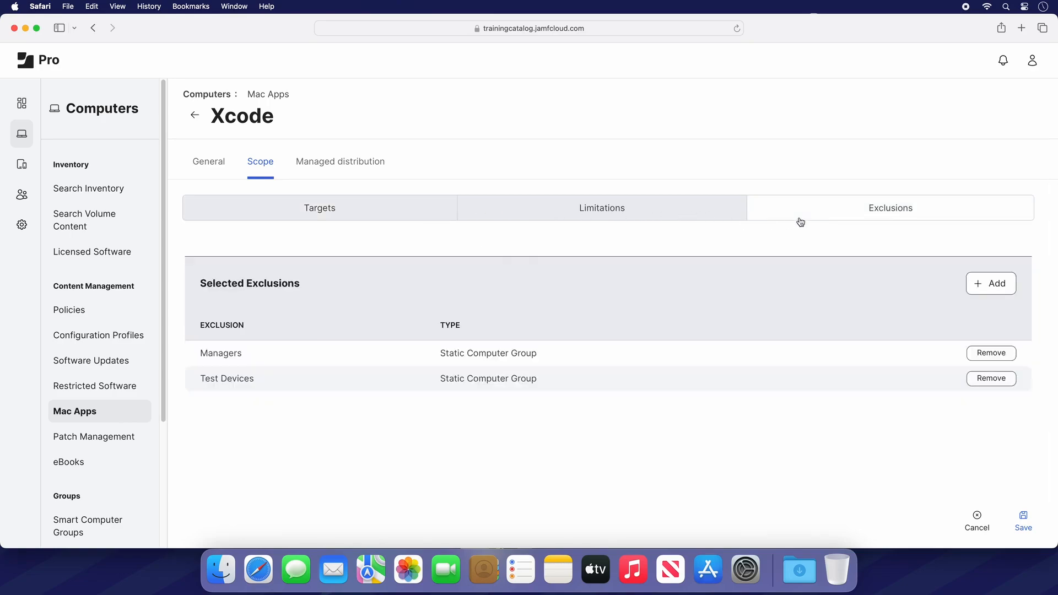
click(406, 220)
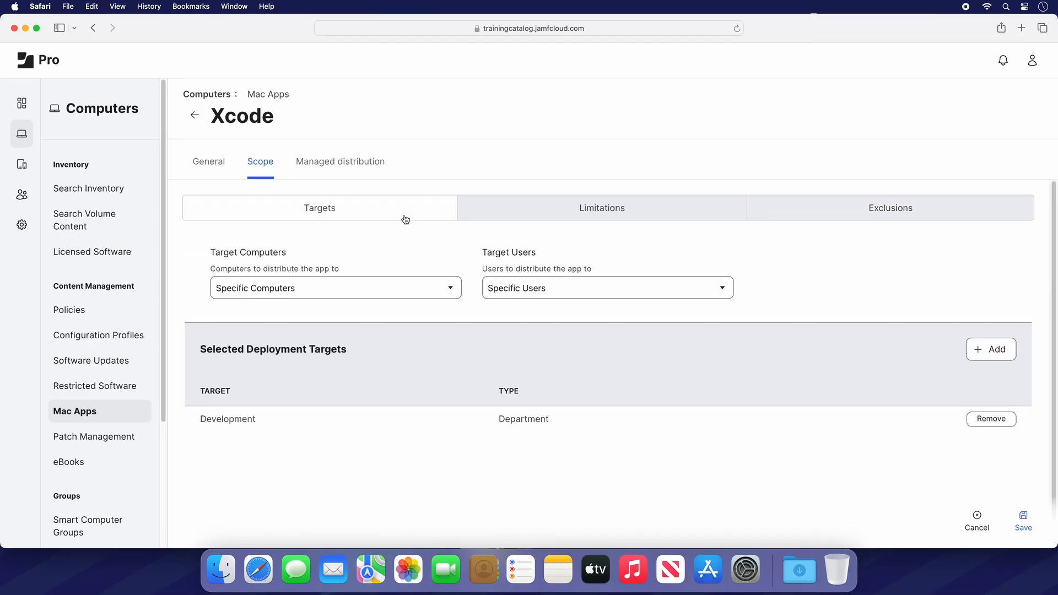
click(1039, 525)
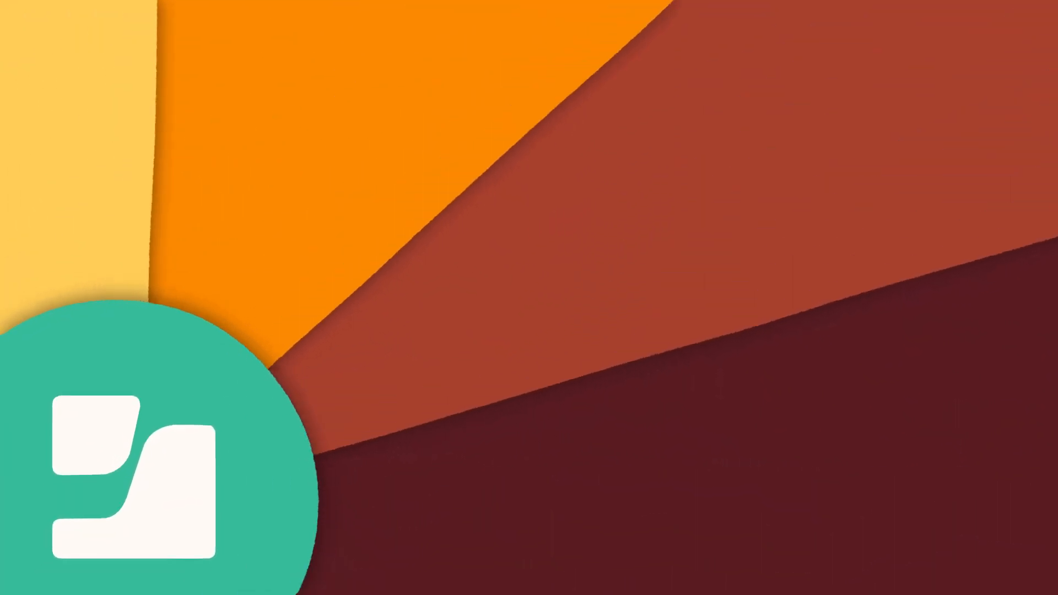